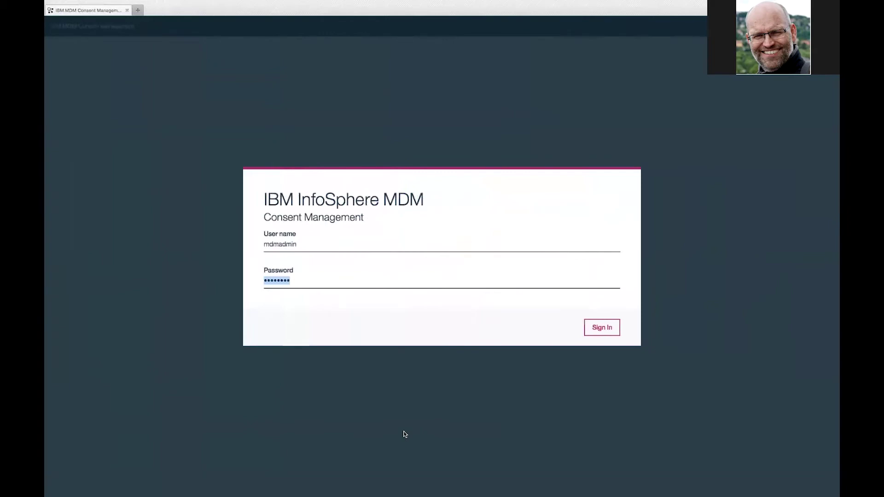
Sign in to Consent Management and check the country, contact type and identifier type choices for a search
click(595, 331)
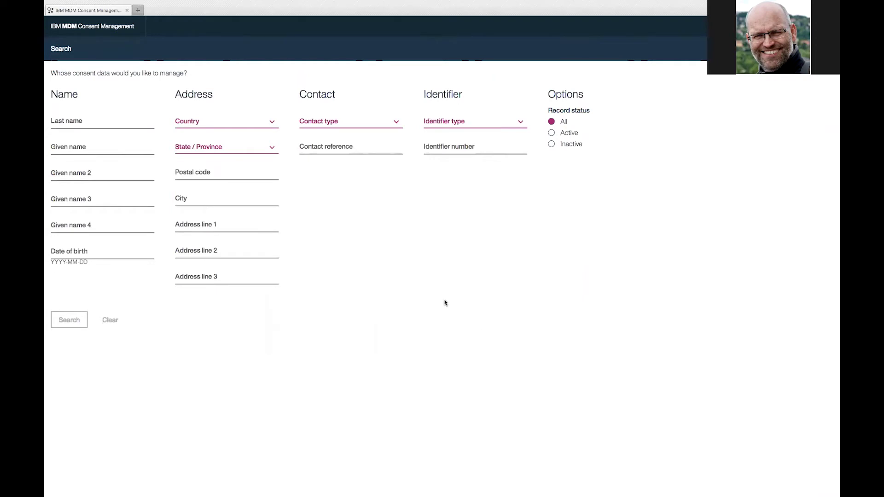
click(258, 123)
click(388, 123)
click(450, 124)
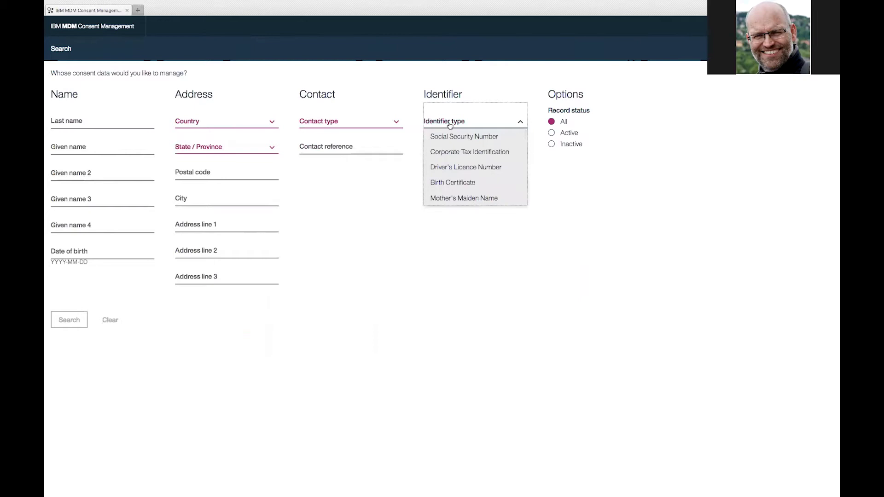
Search for people whose last name matches "St%" and open the second matching record
click(144, 123)
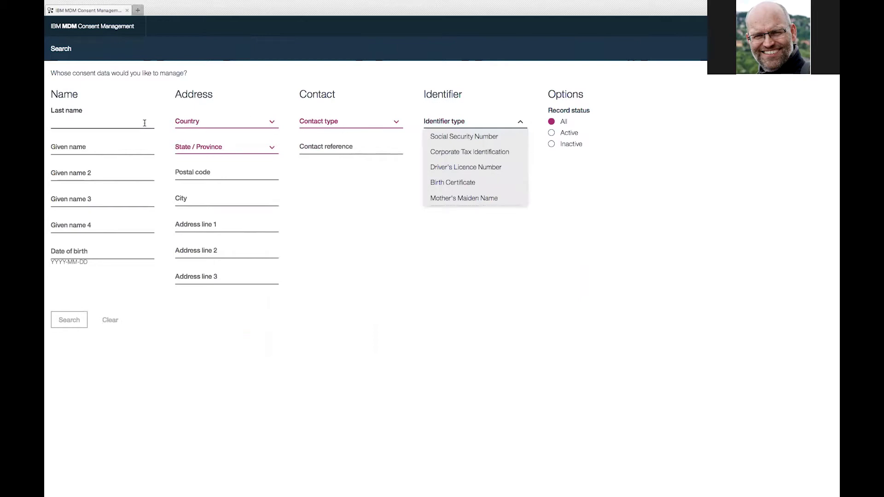
text(St%)
click(76, 330)
click(76, 329)
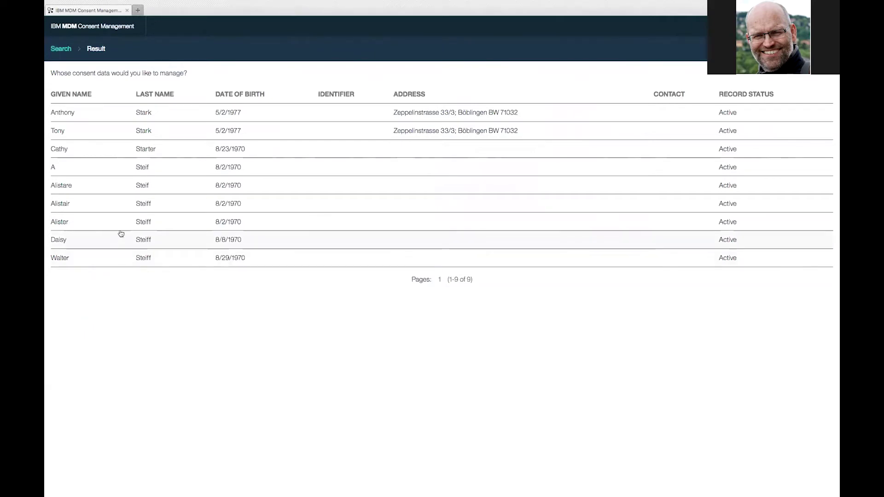
click(123, 135)
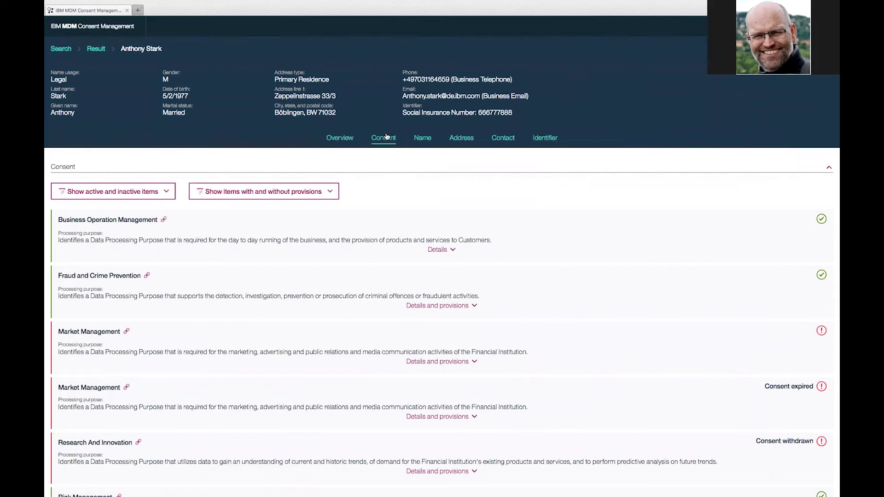
Look through the person's name, address and identifier sections and return to the overview
click(421, 139)
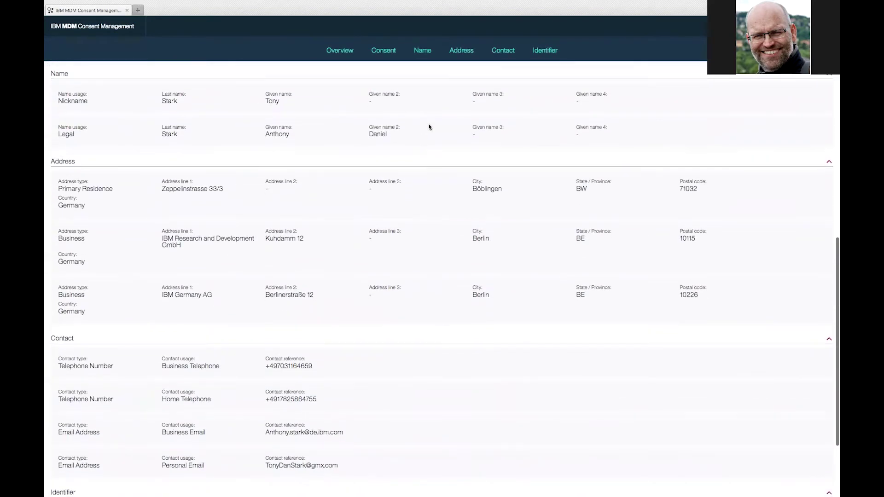
click(461, 51)
click(551, 52)
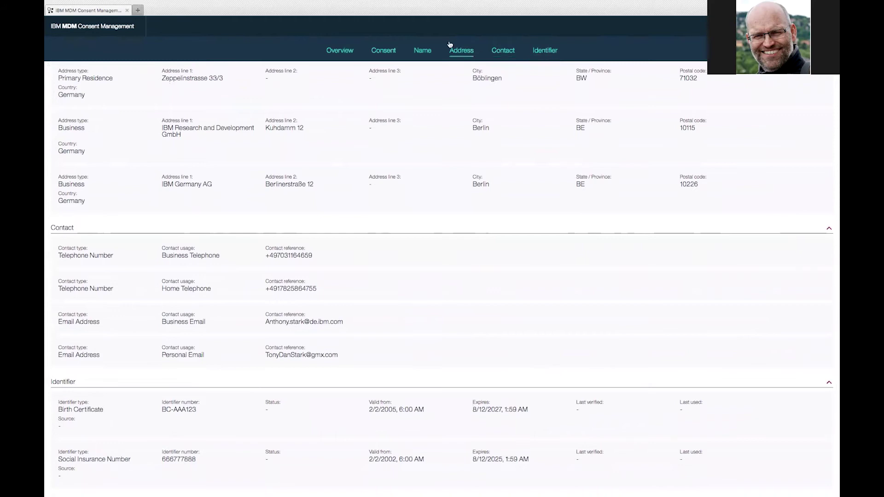
click(350, 51)
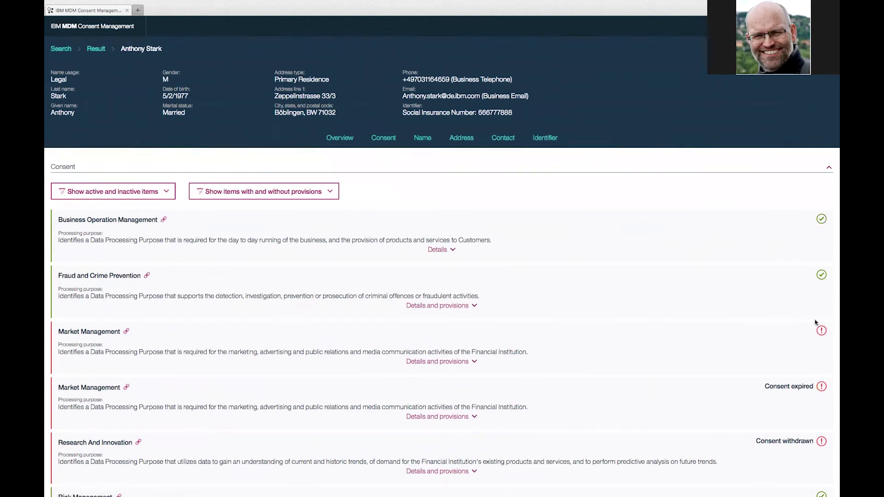
Check the consent list's filter options and expand the details of the Business Operation Management consent
click(147, 191)
click(275, 193)
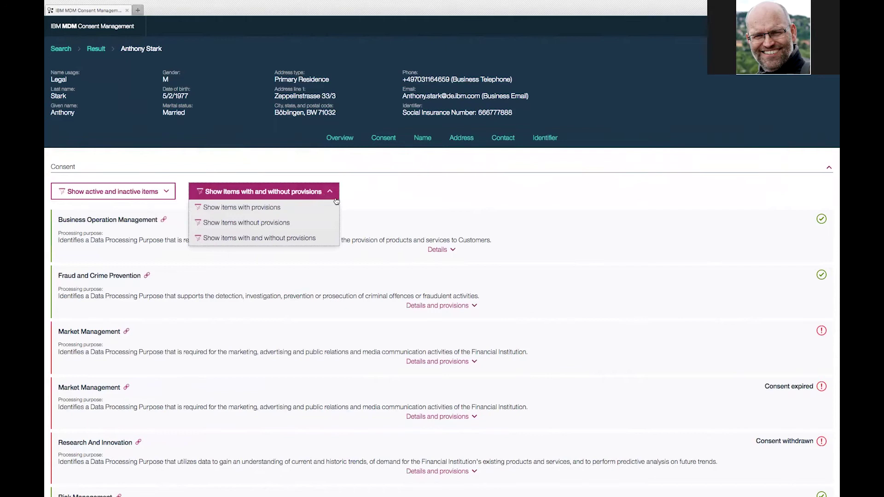
click(446, 252)
click(446, 252)
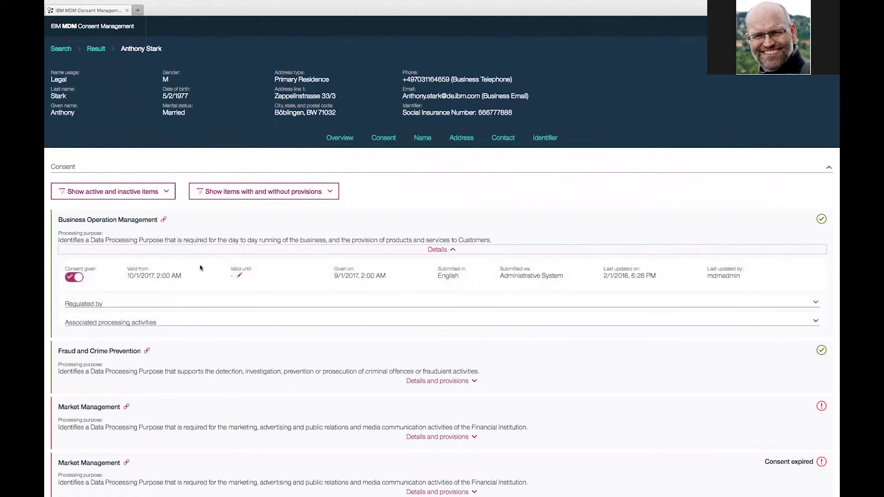
click(79, 279)
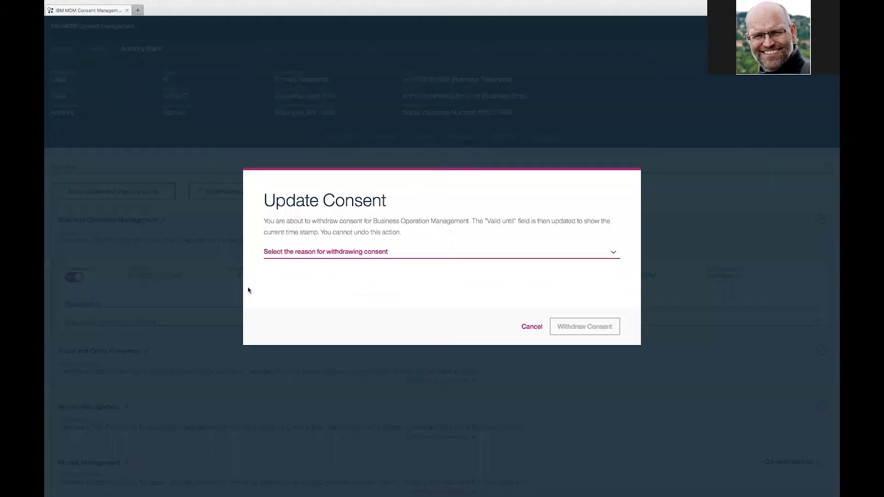
click(317, 254)
scroll(316, 291, down, 5)
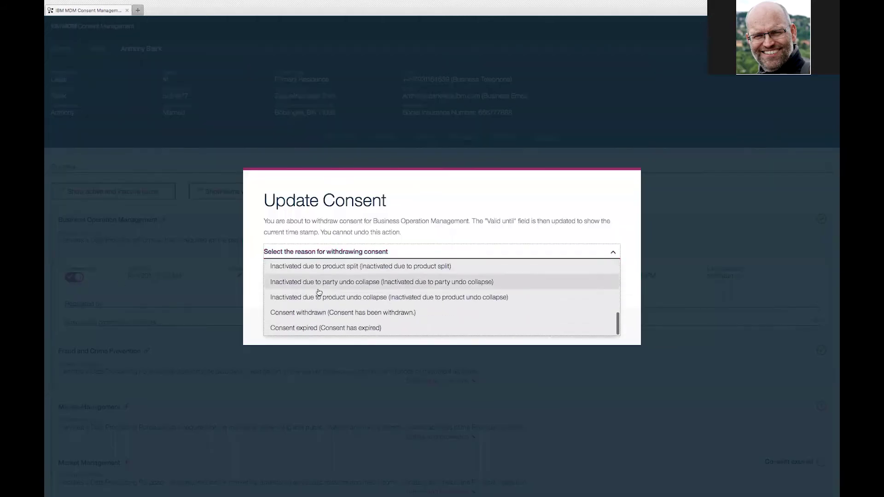
click(302, 328)
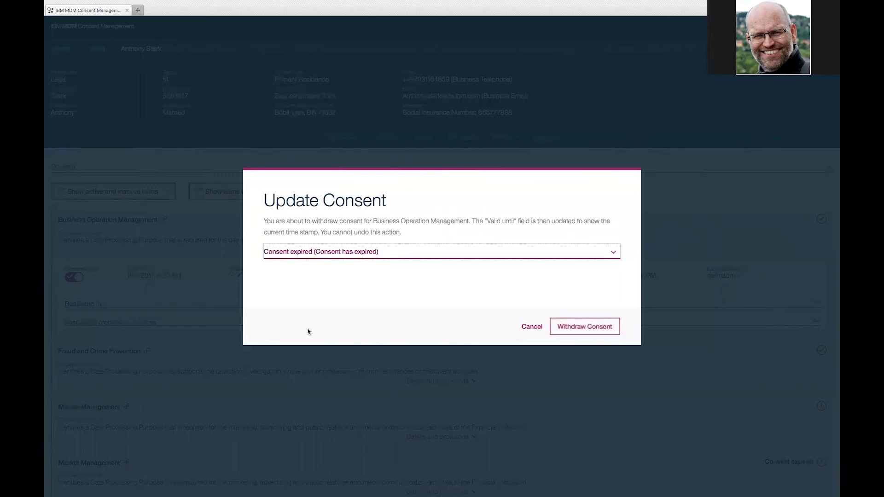
click(528, 328)
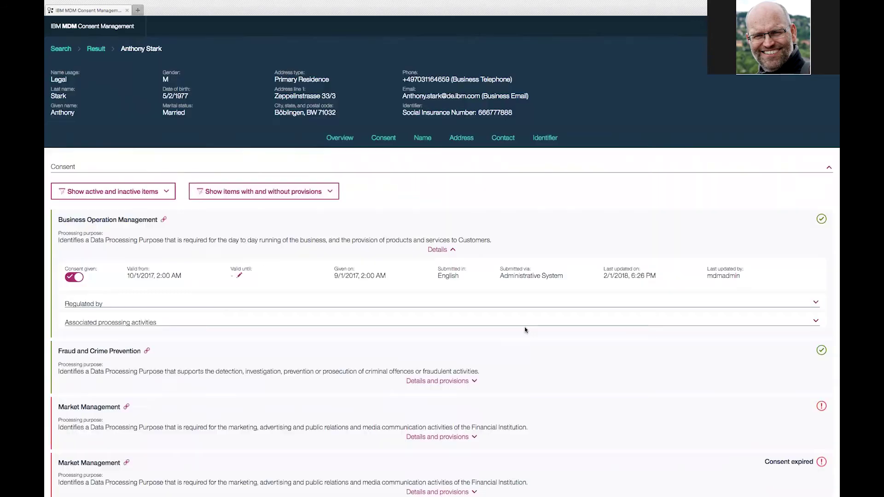
Examine the regulation and the associated processing activities of the Business Operation Management consent, collapsing each section after viewing
click(214, 305)
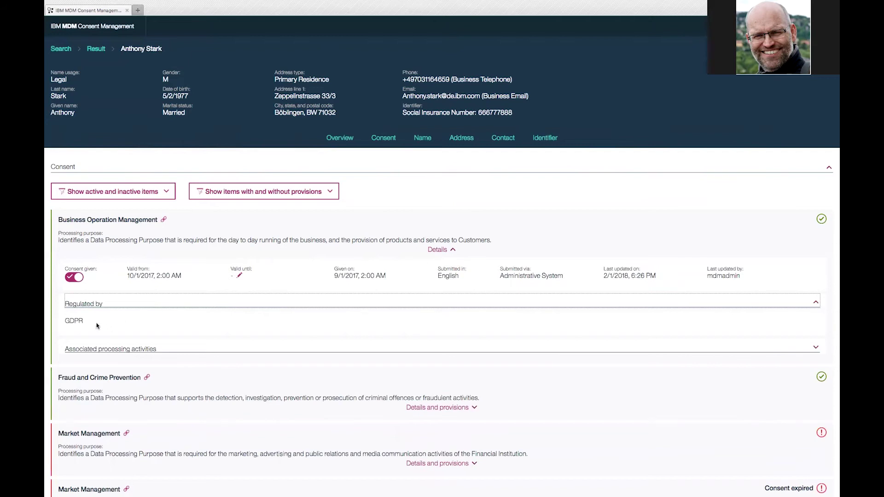
click(141, 303)
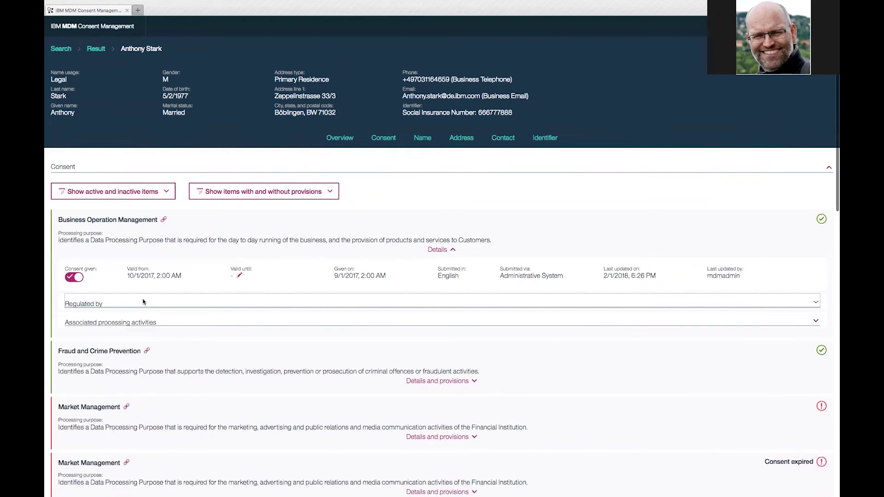
click(182, 324)
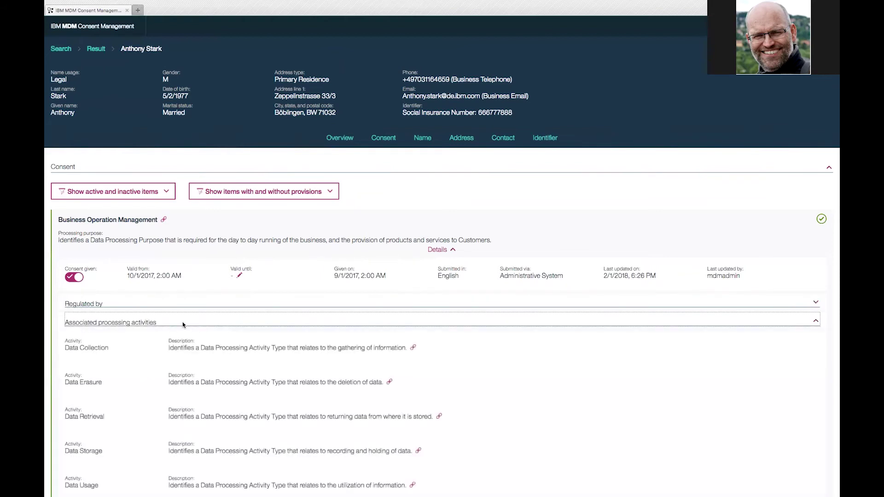
scroll(183, 324, down, 3)
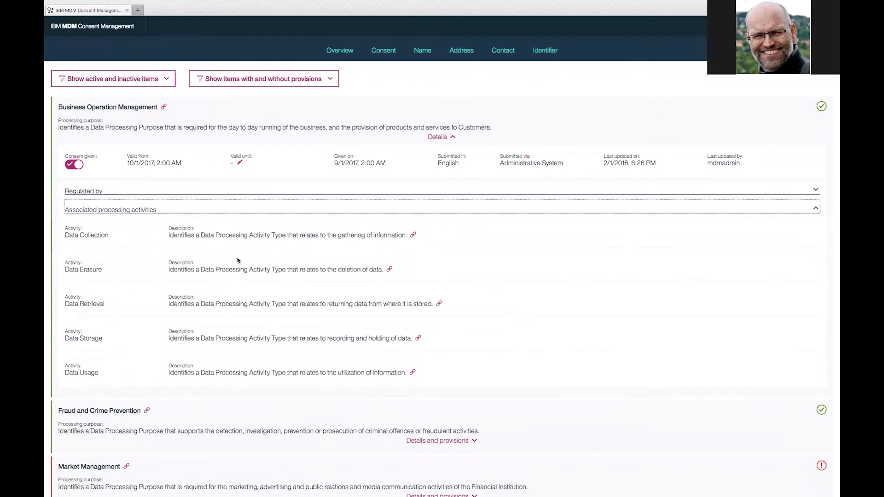
click(313, 210)
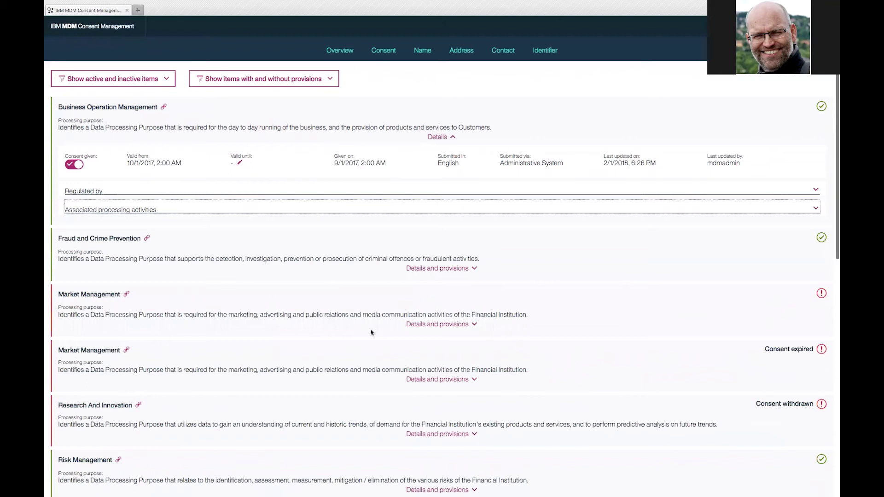
Expand the first Market Management consent, look over its details and provisions, and collapse both provisions sections
click(443, 326)
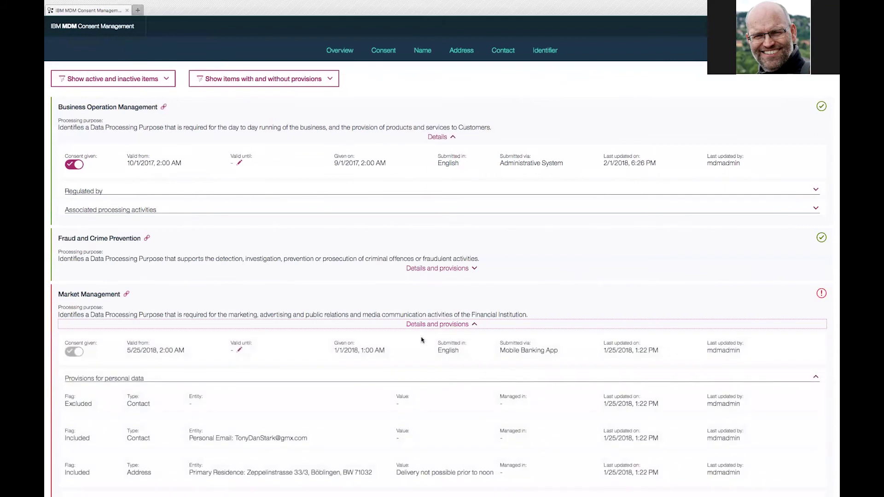
scroll(417, 340, up, 2)
scroll(417, 341, down, 5)
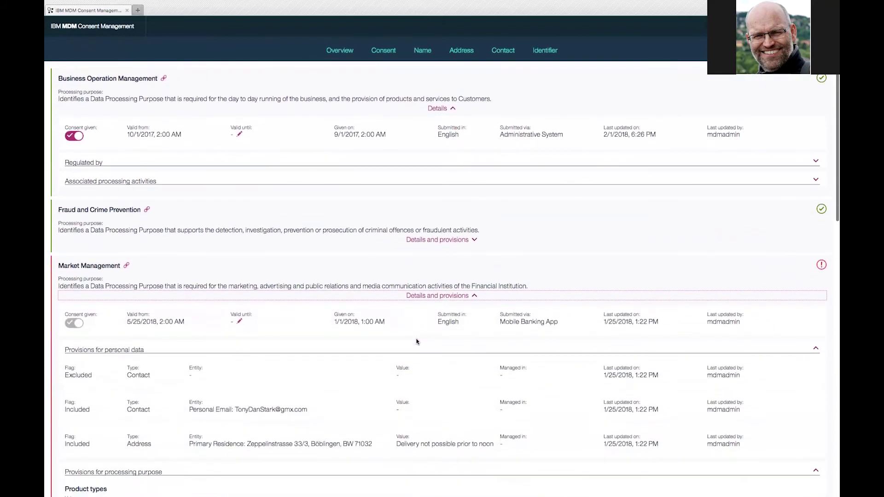
scroll(416, 342, down, 1)
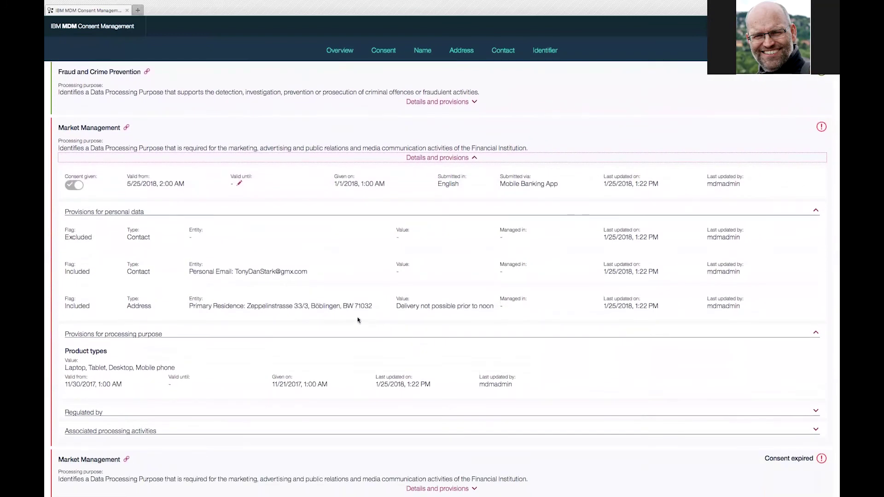
click(322, 212)
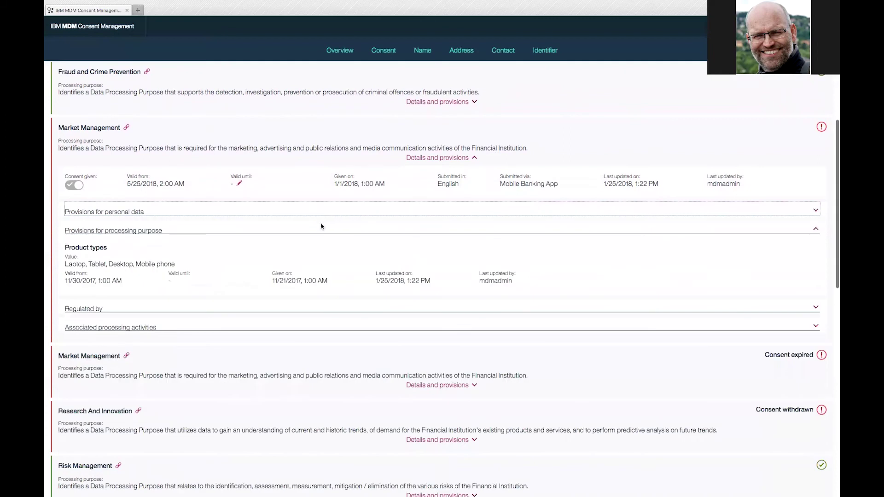
click(318, 233)
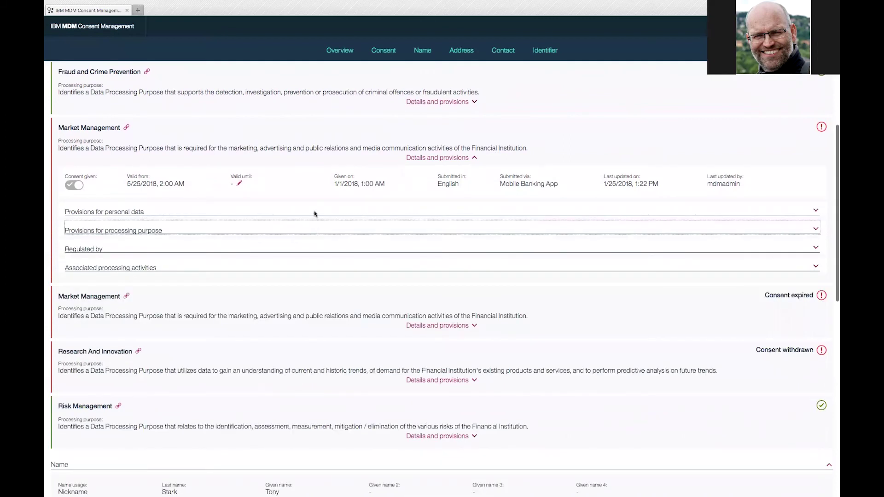
Examine the Market Management consent's provisions for personal data and for processing purpose one at a time, and return to the record's overview
click(315, 213)
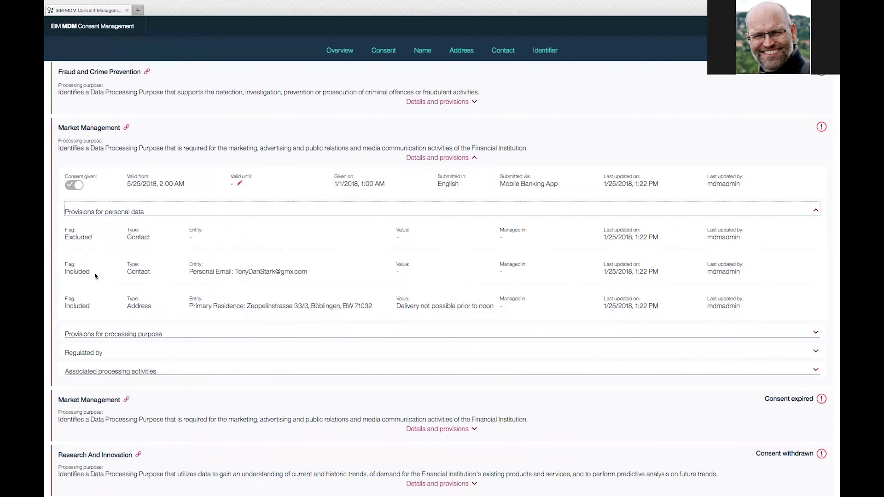
click(239, 211)
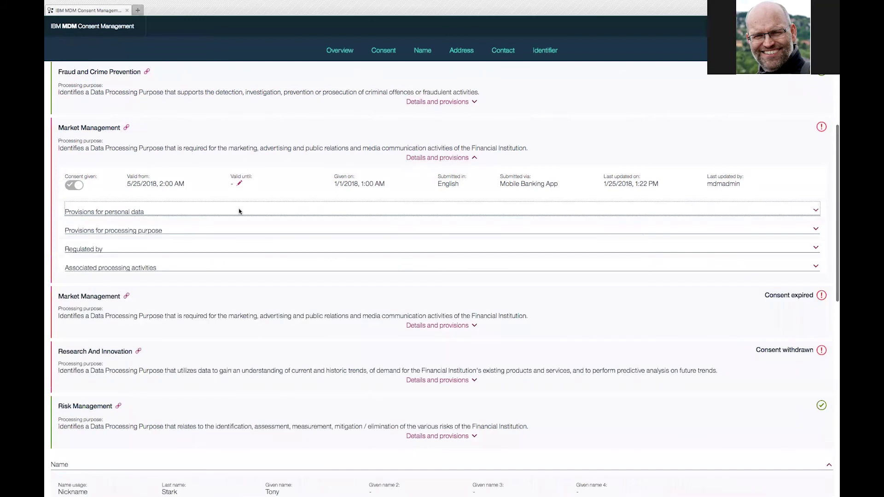
click(231, 231)
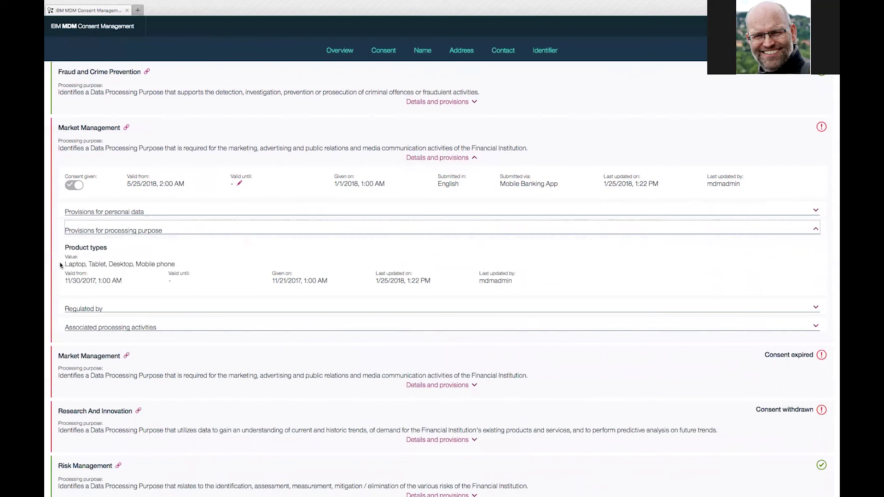
click(228, 230)
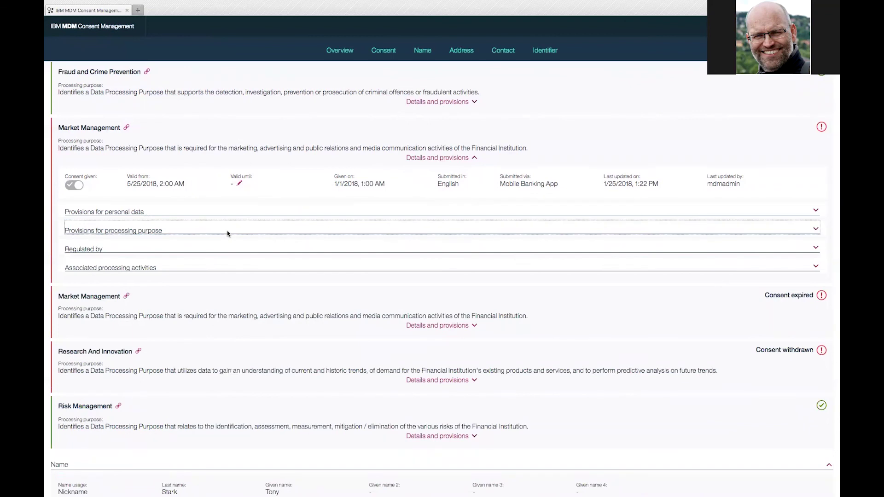
scroll(227, 233, up, 3)
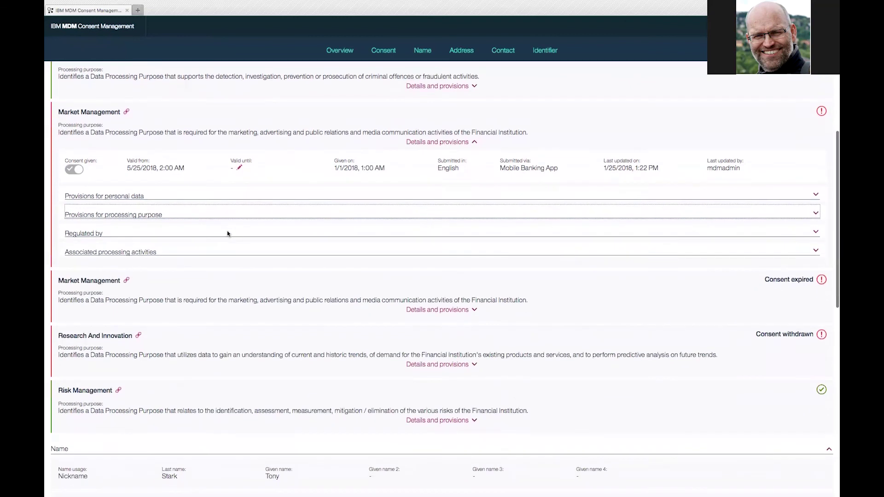
scroll(227, 233, up, 3)
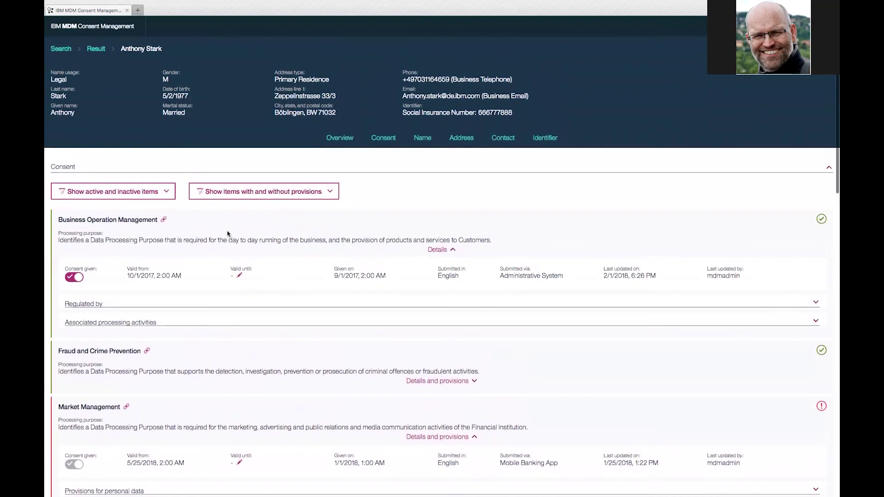